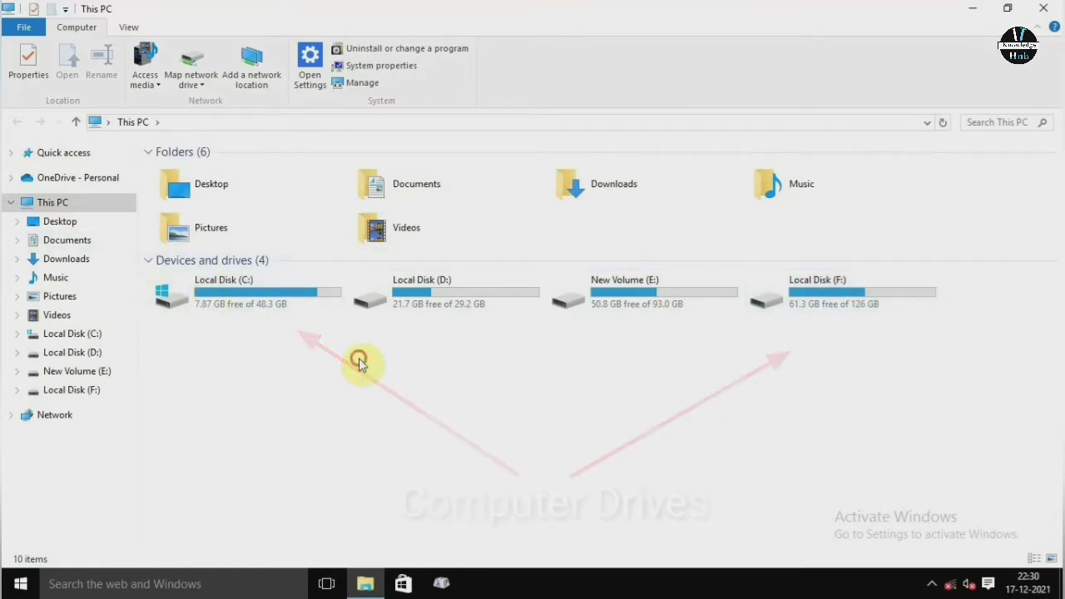
Step: Check the free space of the drives in This PC, including Local Disk (F:), and close the window
{"action": "left_click_drag", "start_coordinate": [359, 360], "coordinate": [151, 244]}
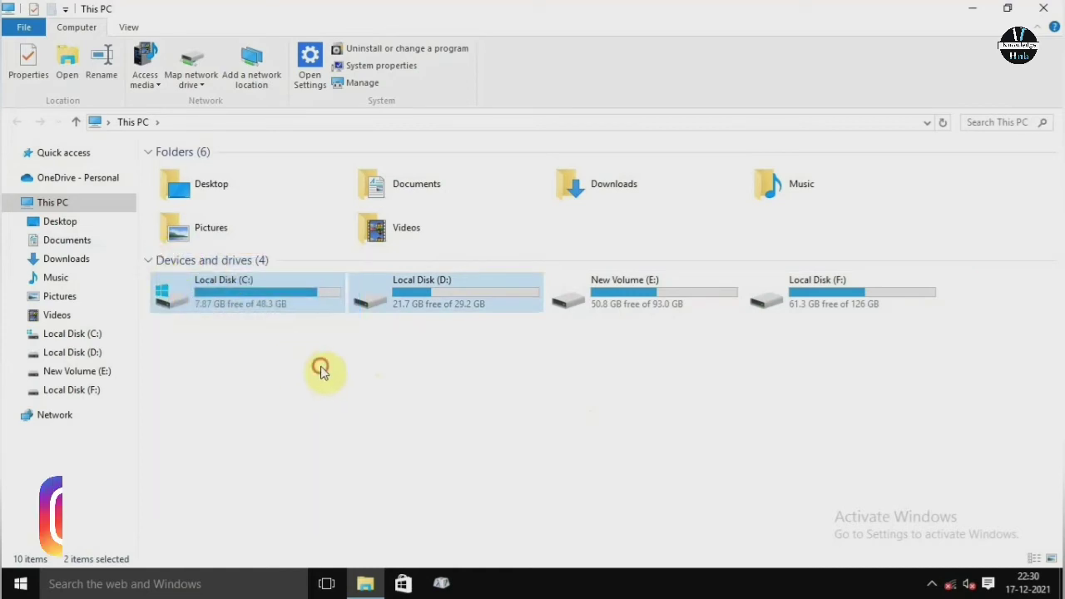
{"action": "left_click_drag", "start_coordinate": [322, 371], "coordinate": [192, 271]}
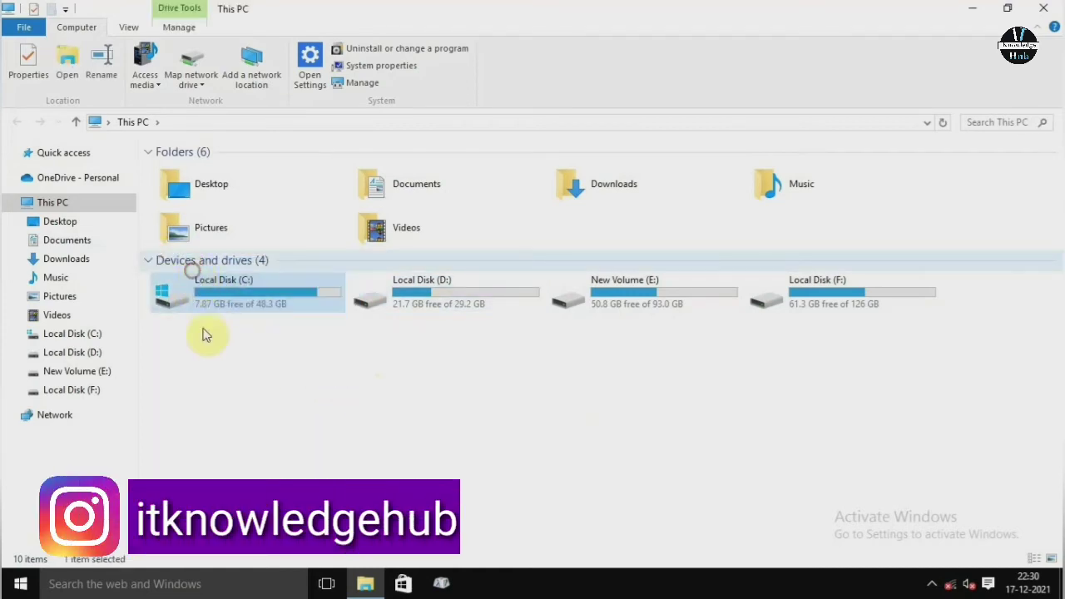
{"action": "left_click", "coordinate": [209, 333]}
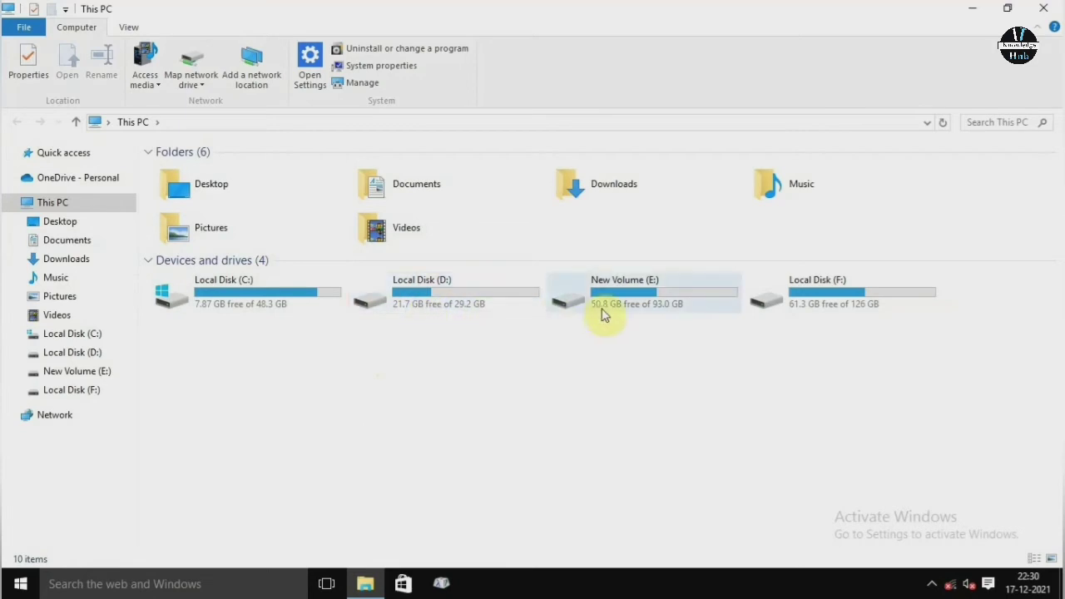
{"action": "left_click_drag", "start_coordinate": [962, 372], "coordinate": [813, 268]}
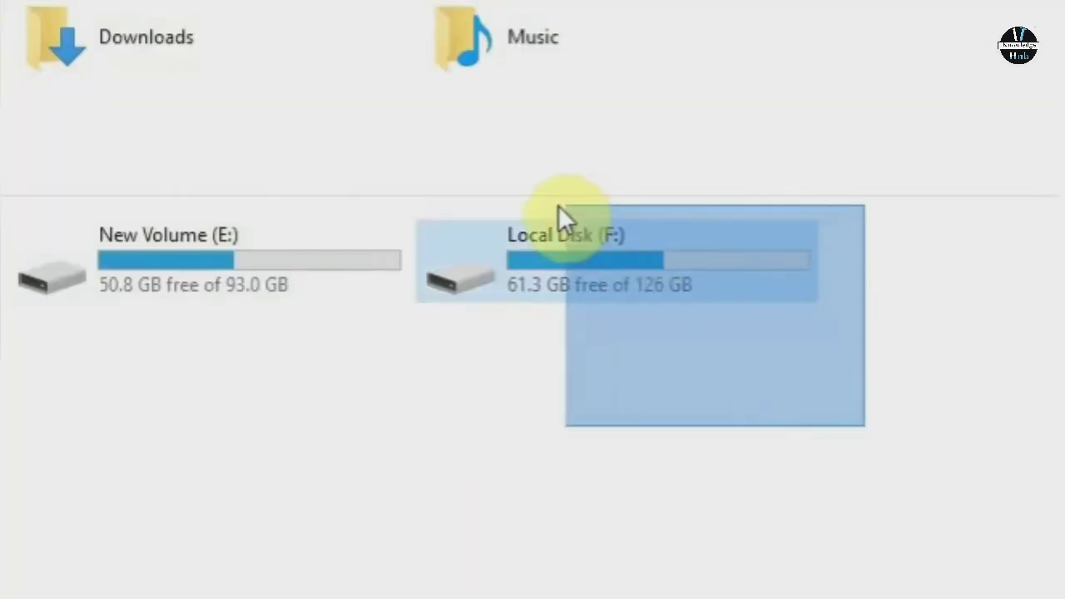
{"action": "left_click_drag", "start_coordinate": [558, 205], "coordinate": [449, 194]}
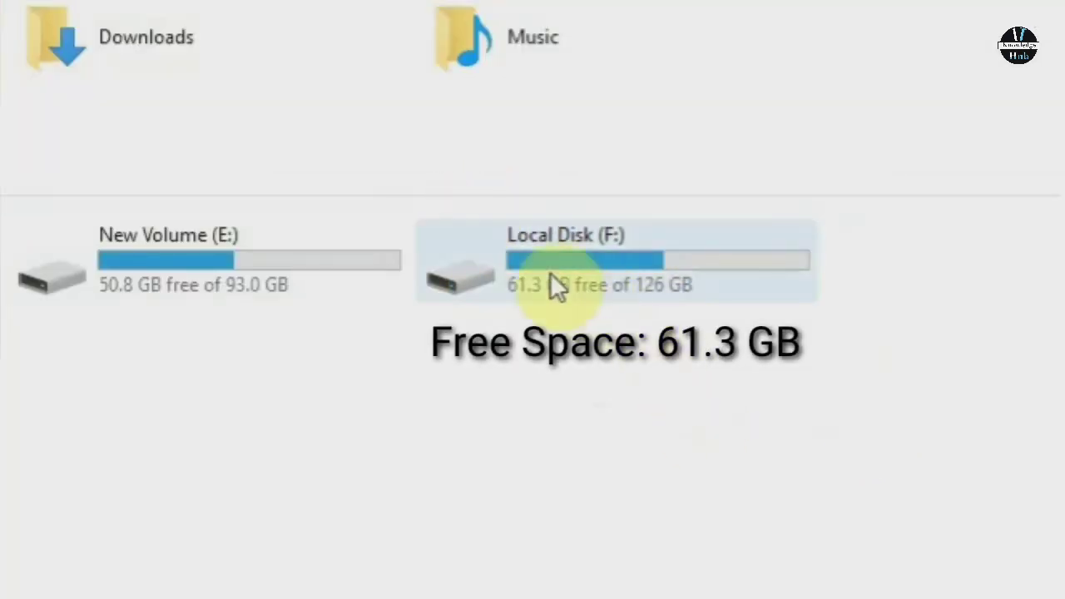
{"action": "mouse_move", "coordinate": [529, 254]}
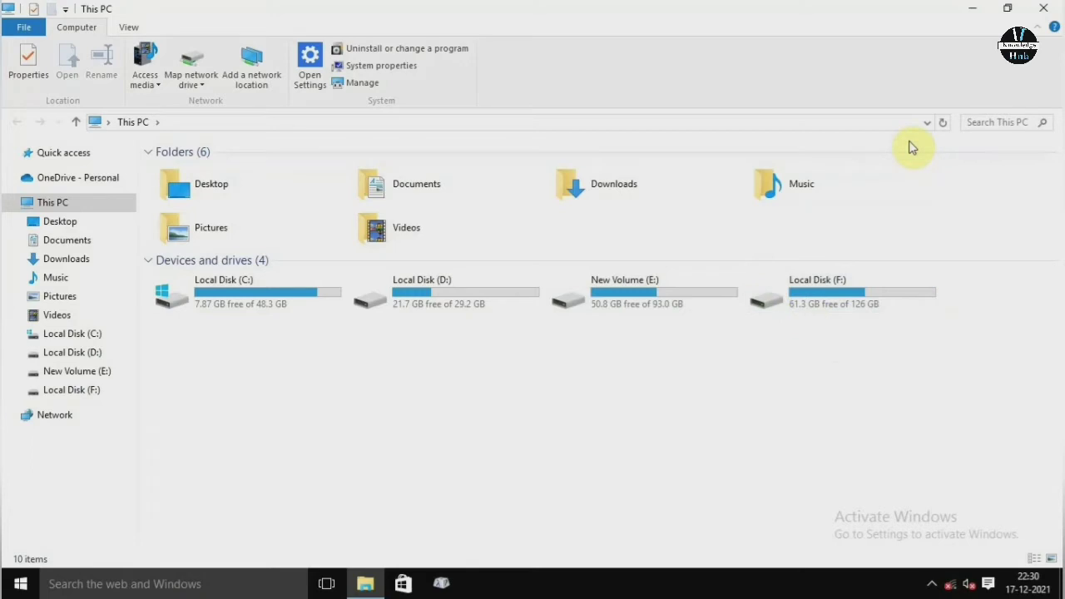
{"action": "left_click", "coordinate": [1042, 11]}
Step: Refresh the desktop and open Disk Management in Computer Management for This PC
{"action": "right_click", "coordinate": [475, 269]}
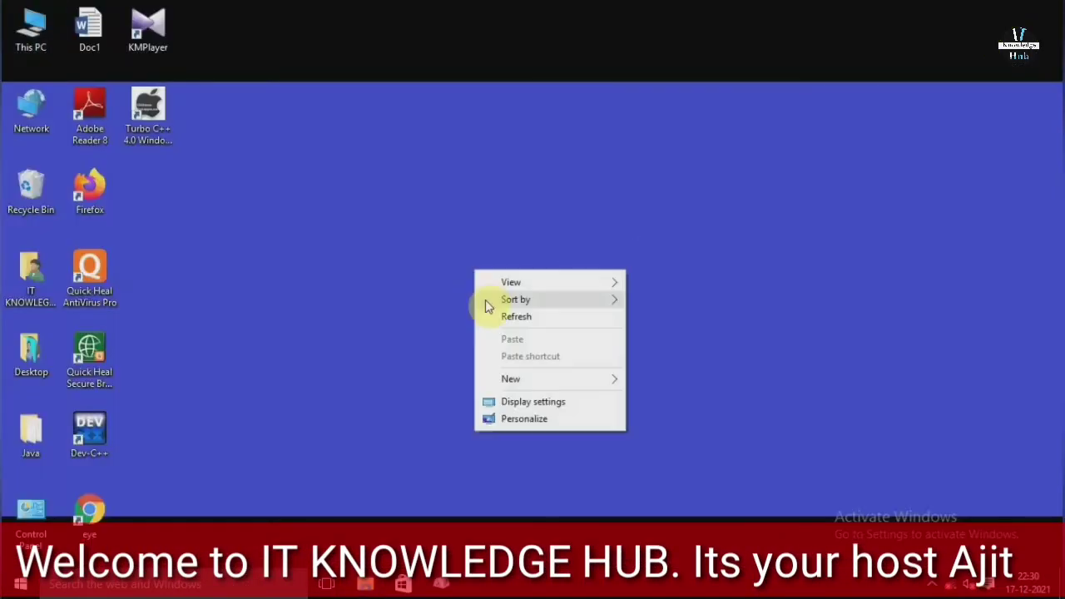
{"action": "left_click", "coordinate": [493, 316]}
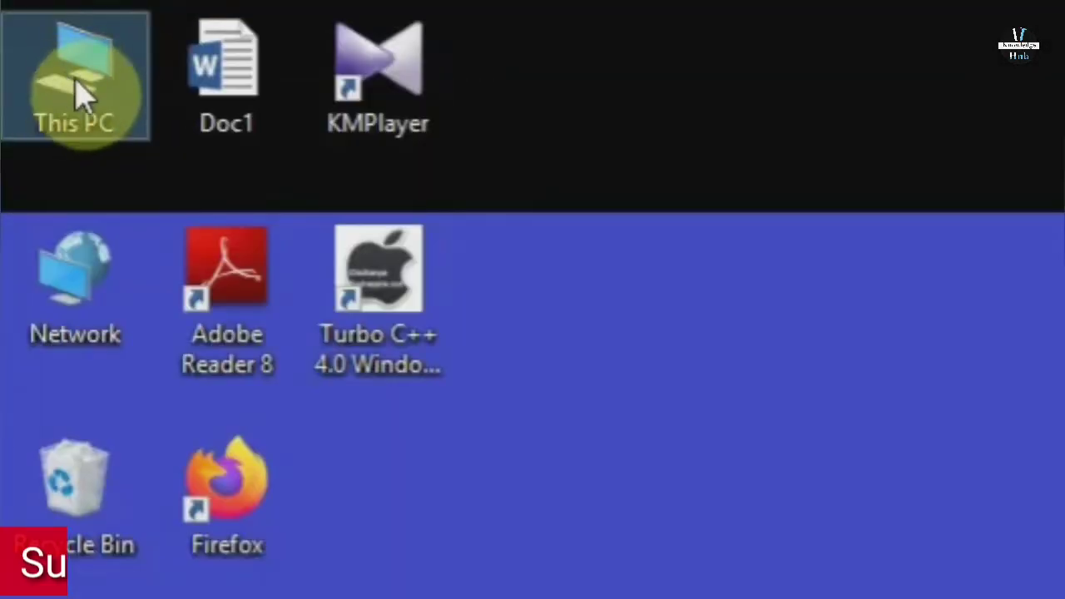
{"action": "right_click", "coordinate": [75, 73]}
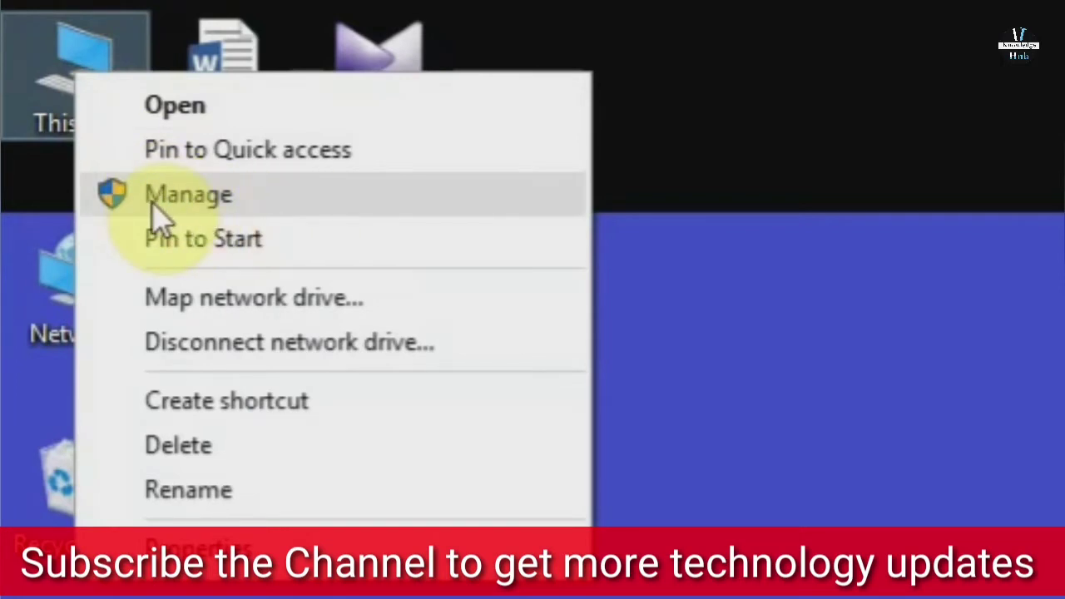
{"action": "left_click", "coordinate": [218, 218]}
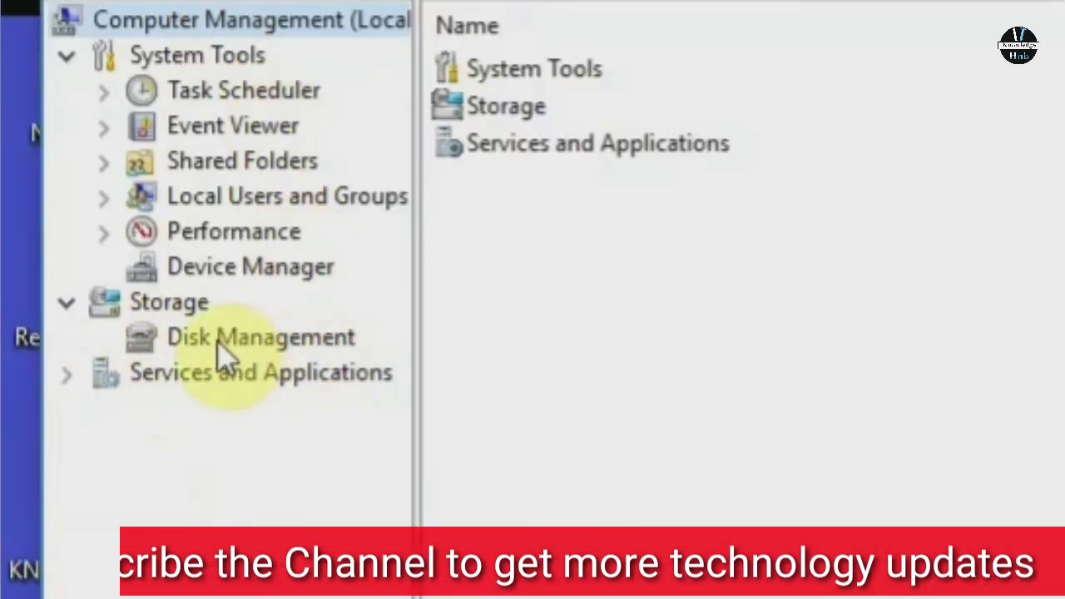
{"action": "left_click", "coordinate": [253, 345]}
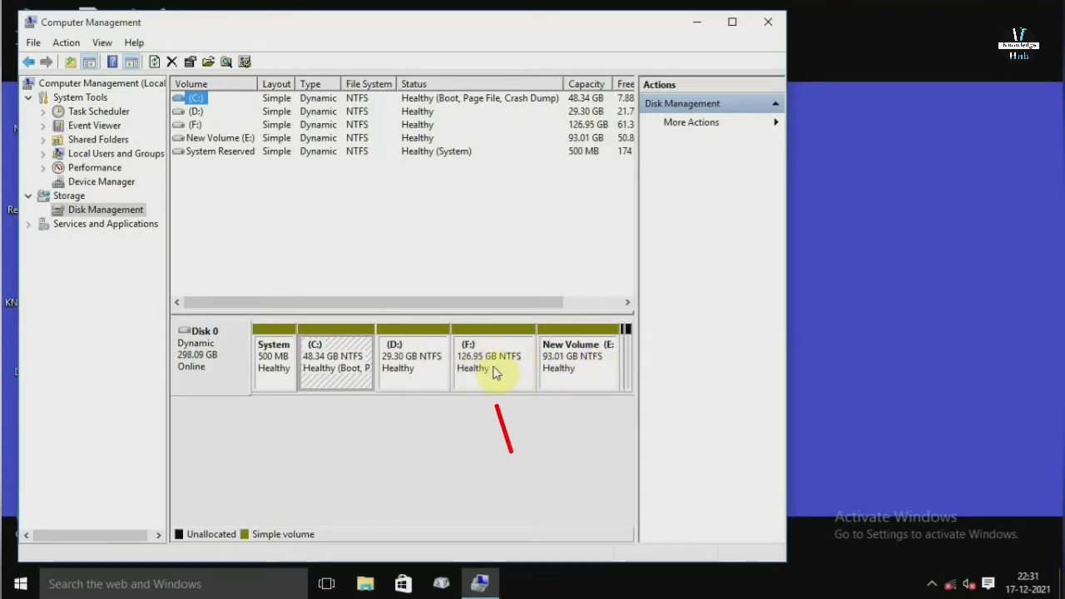
Step: Check the volumes' free space and shrink volume F: by 50000 MB
{"action": "left_click_drag", "start_coordinate": [409, 307], "coordinate": [494, 305]}
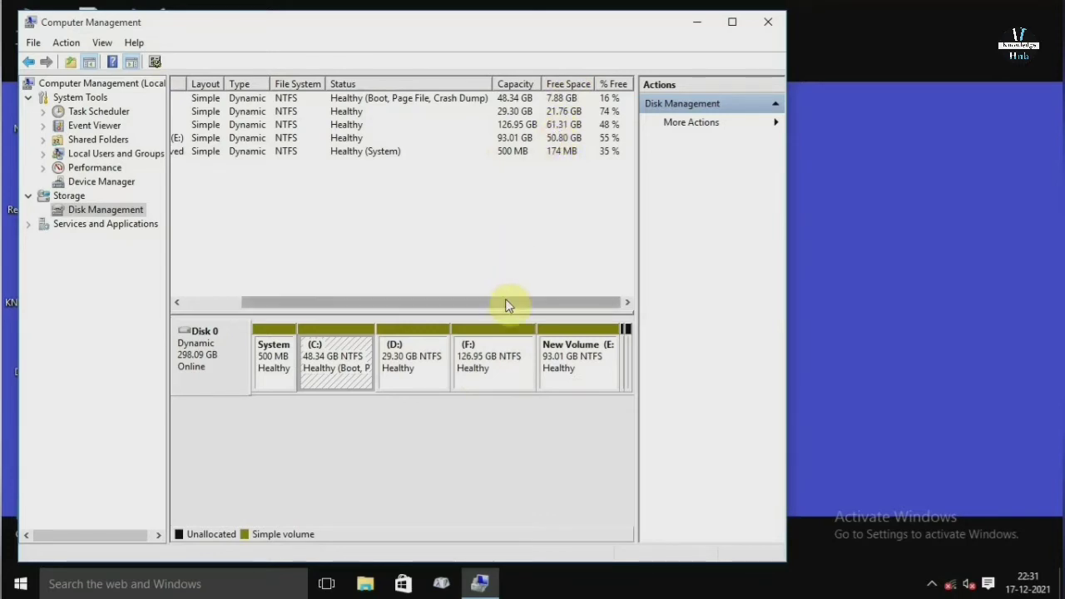
{"action": "left_click_drag", "start_coordinate": [505, 302], "coordinate": [435, 303]}
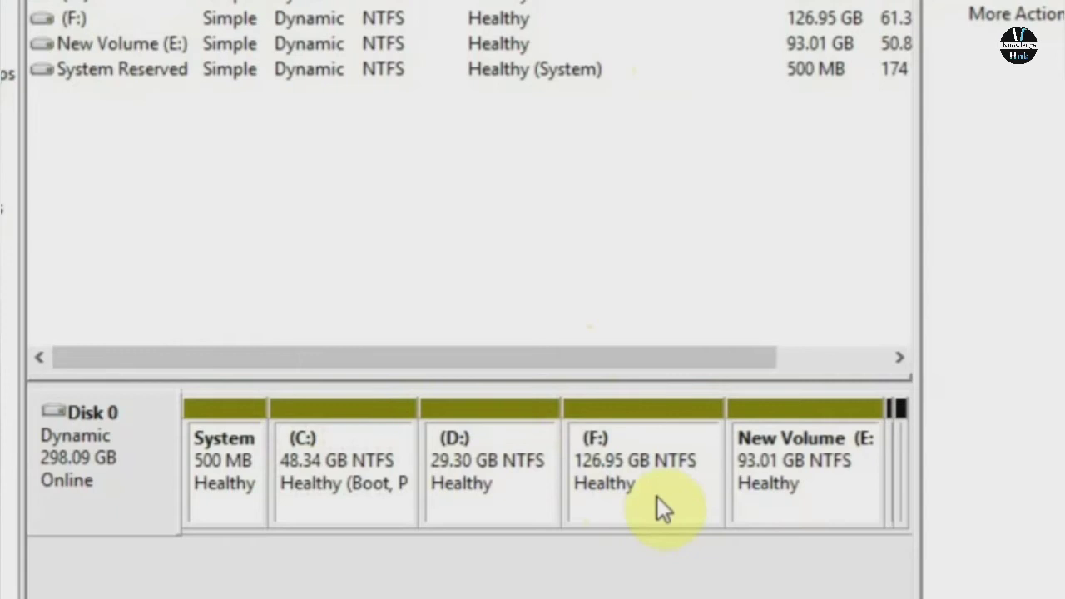
{"action": "left_click", "coordinate": [493, 378]}
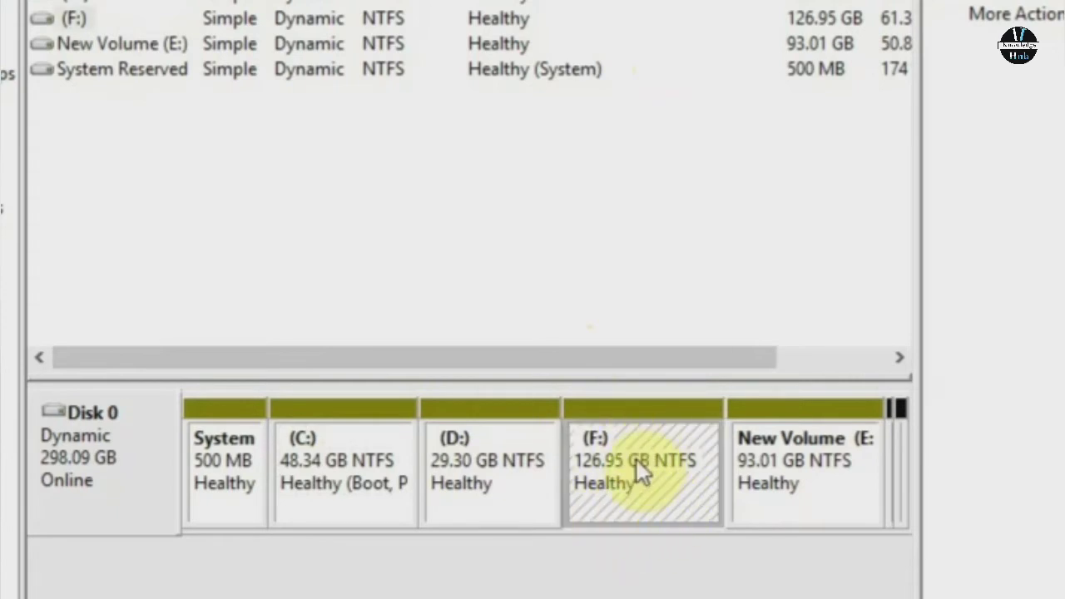
{"action": "right_click", "coordinate": [637, 471]}
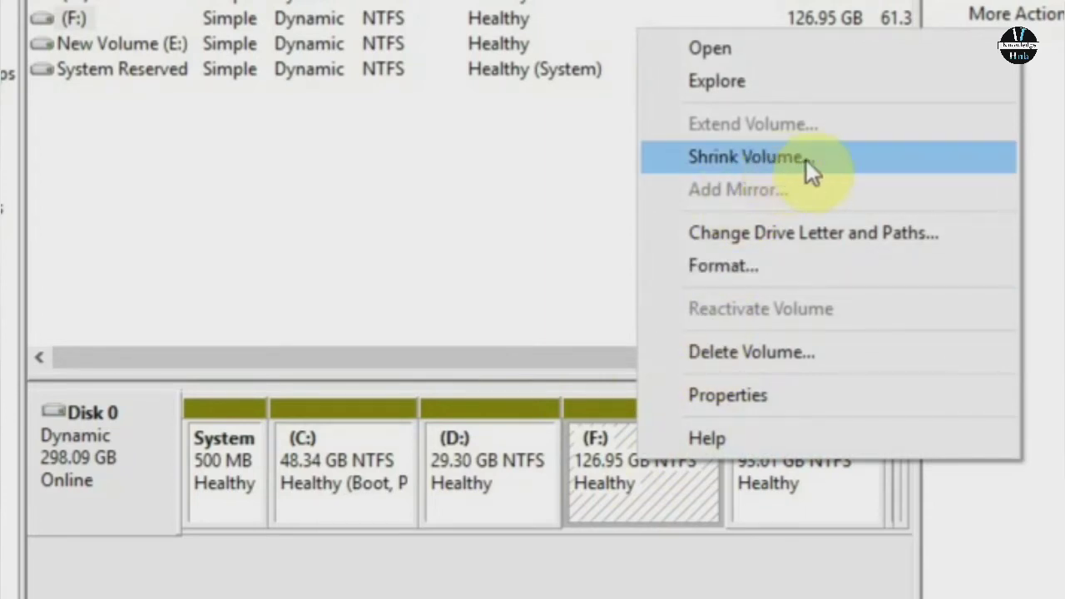
{"action": "left_click", "coordinate": [747, 158]}
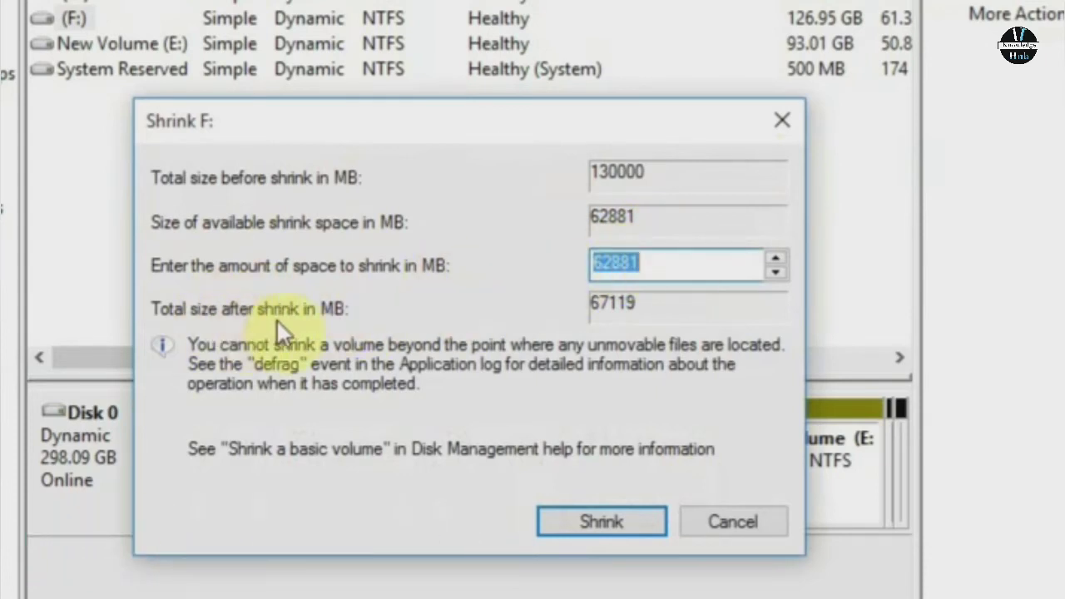
{"action": "left_click", "coordinate": [670, 275]}
{"action": "left_click_drag", "start_coordinate": [670, 275], "coordinate": [590, 275]}
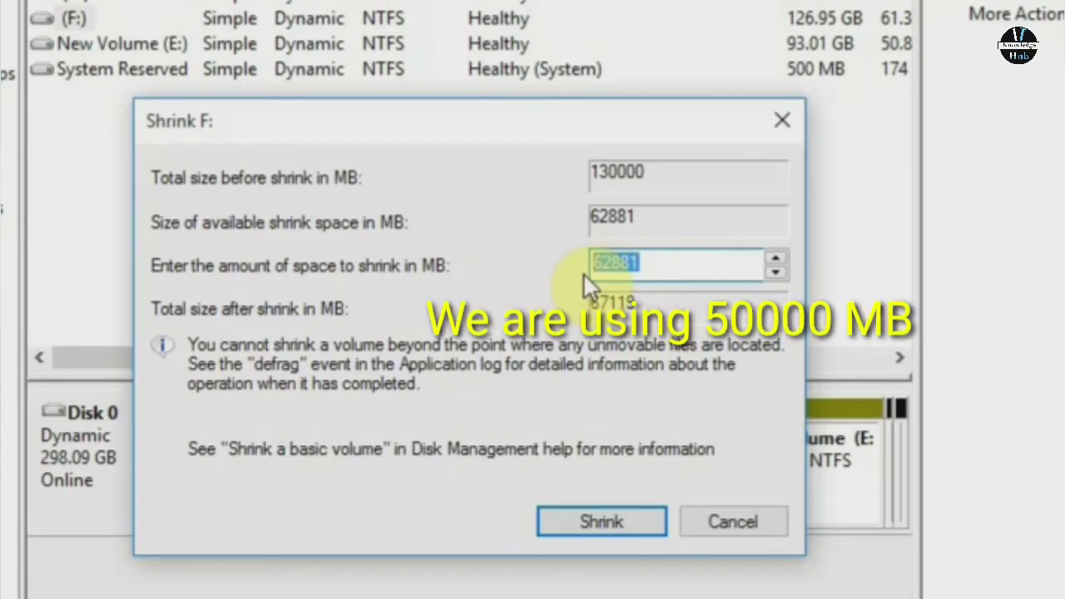
{"action": "type", "text": "50000"}
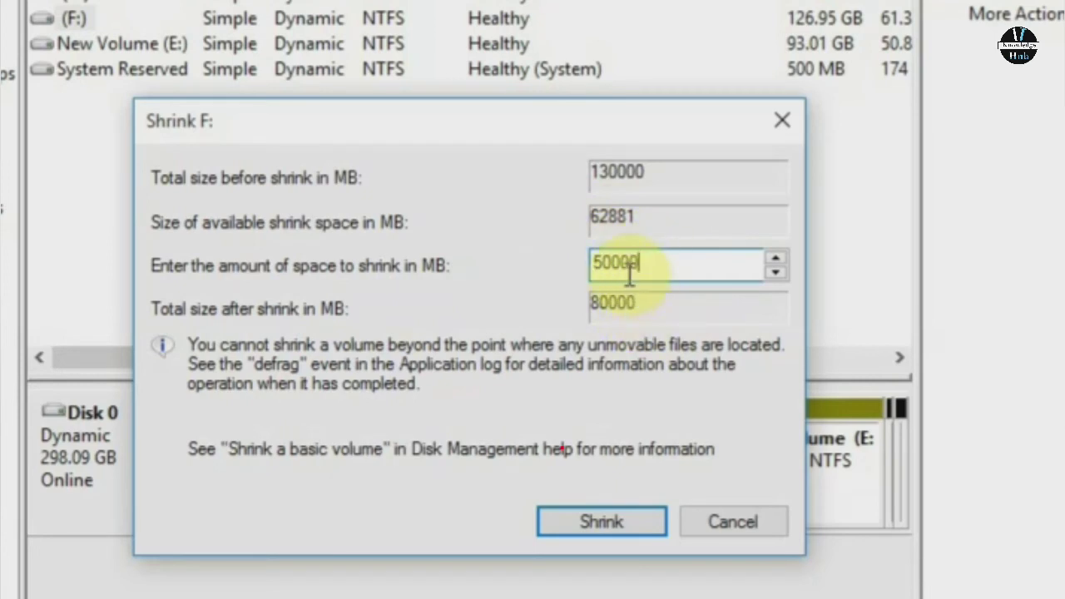
{"action": "left_click", "coordinate": [599, 521]}
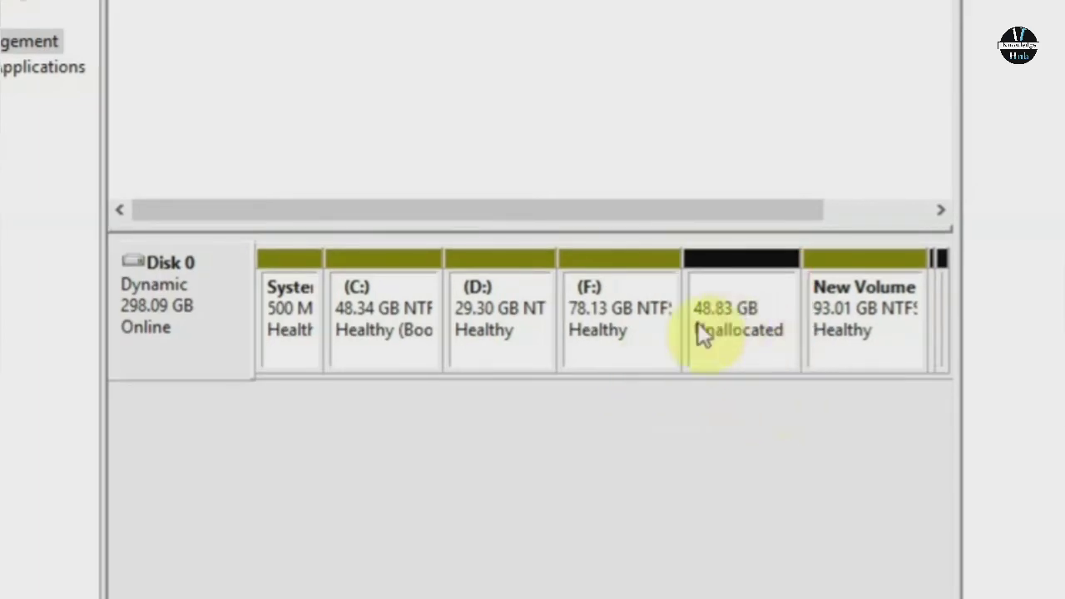
Step: Start a new simple volume in the 48.83 GB unallocated space, keeping the size of 49999 MB
{"action": "right_click", "coordinate": [746, 332]}
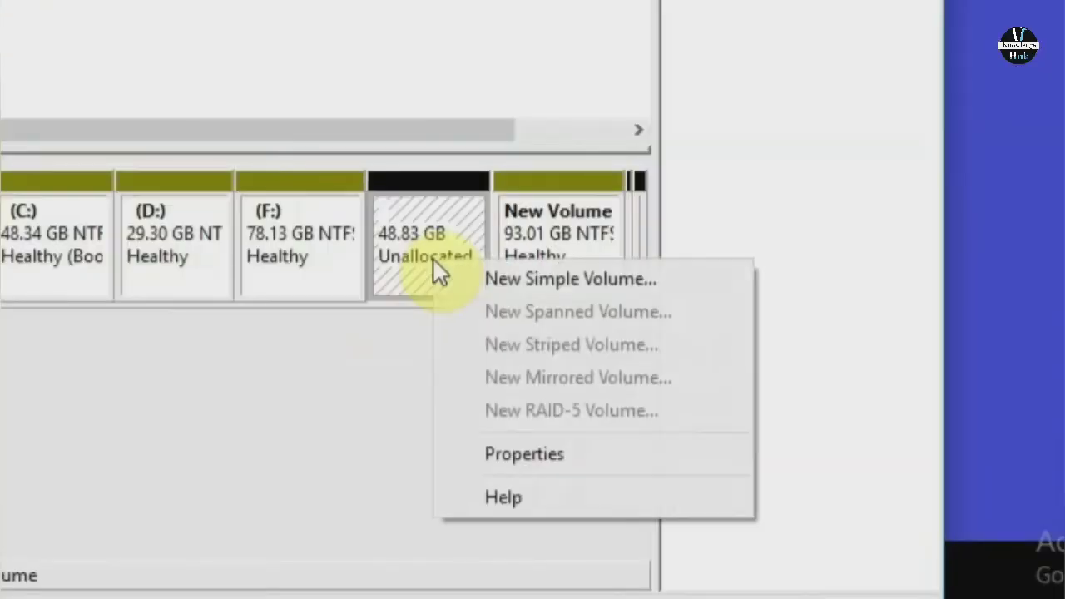
{"action": "left_click", "coordinate": [540, 282]}
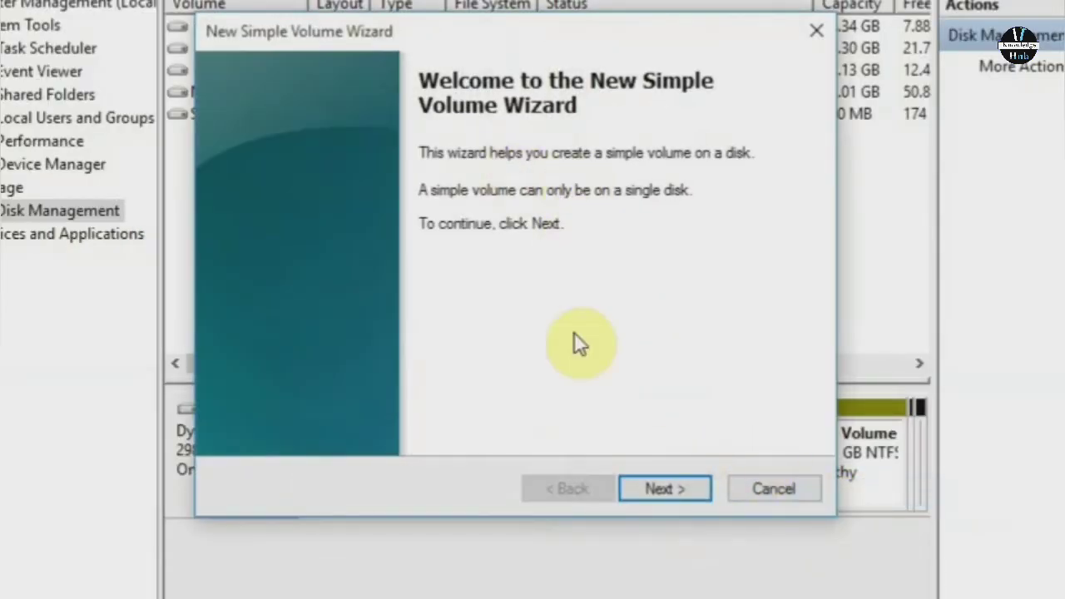
{"action": "left_click", "coordinate": [657, 489]}
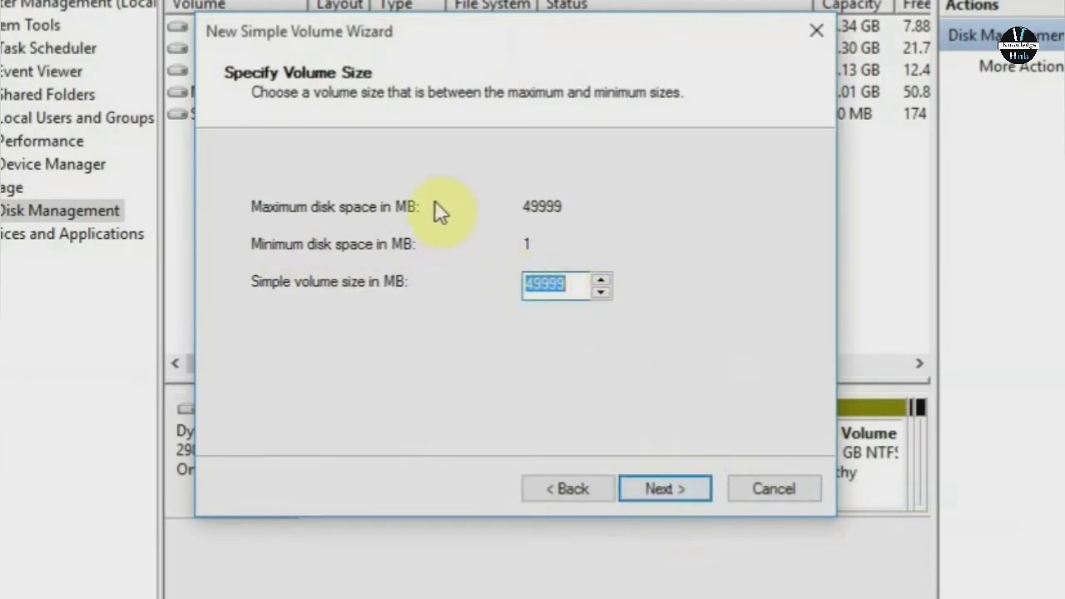
{"action": "left_click", "coordinate": [675, 487]}
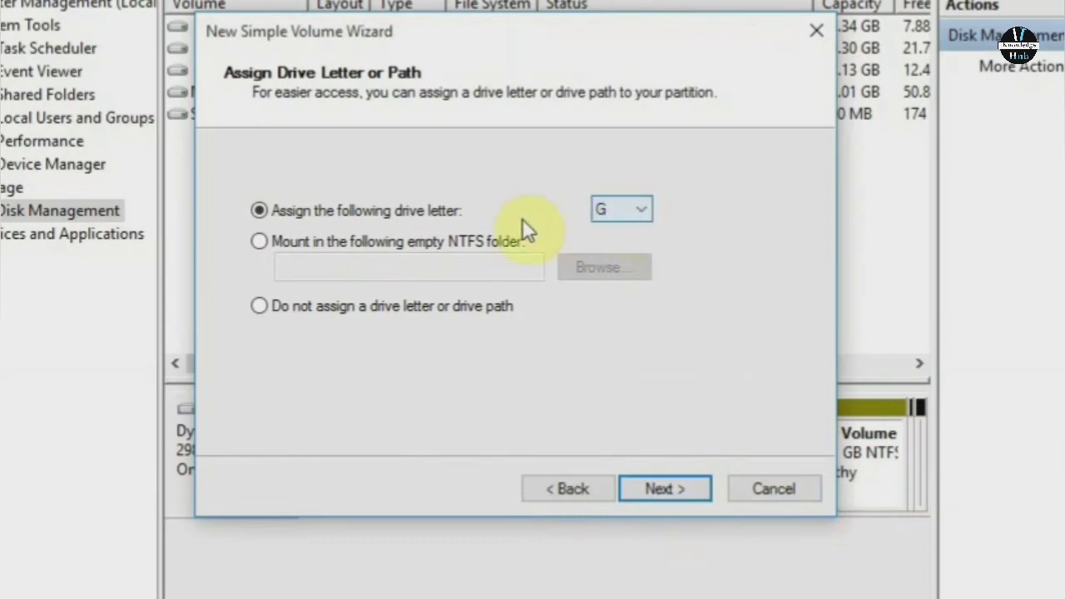
Step: Assign drive letter G to the new volume and create it with an NTFS quick format and the label New Volume
{"action": "left_click", "coordinate": [625, 216]}
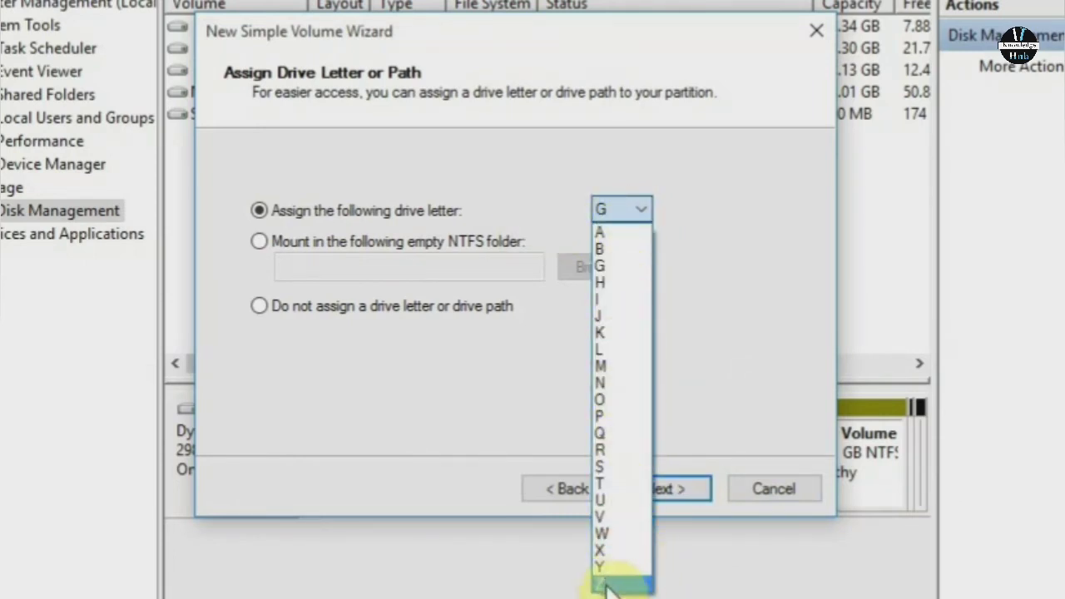
{"action": "left_click", "coordinate": [659, 233]}
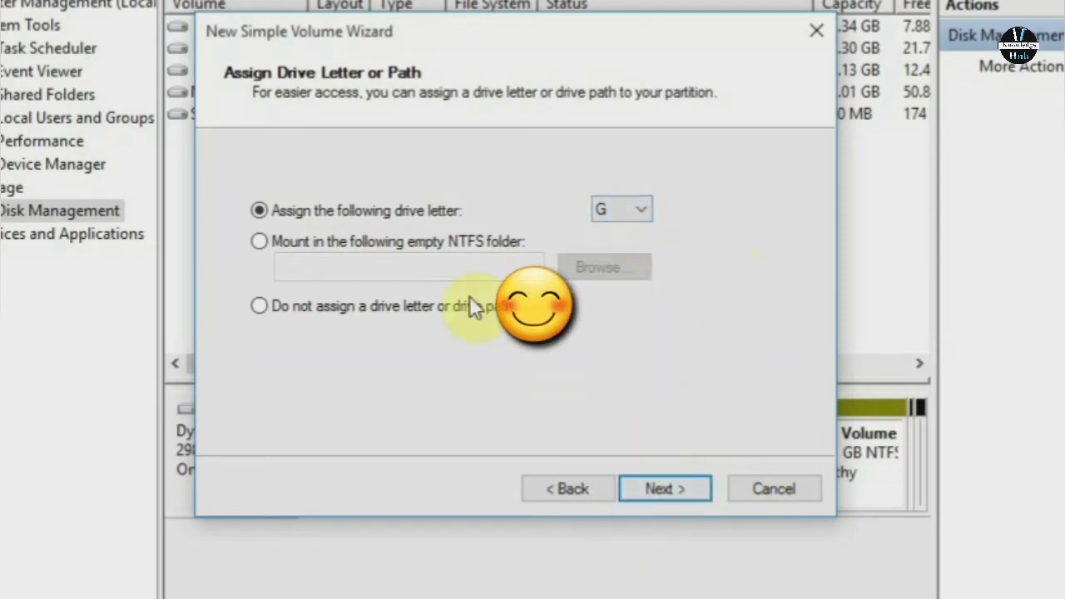
{"action": "left_click", "coordinate": [665, 489]}
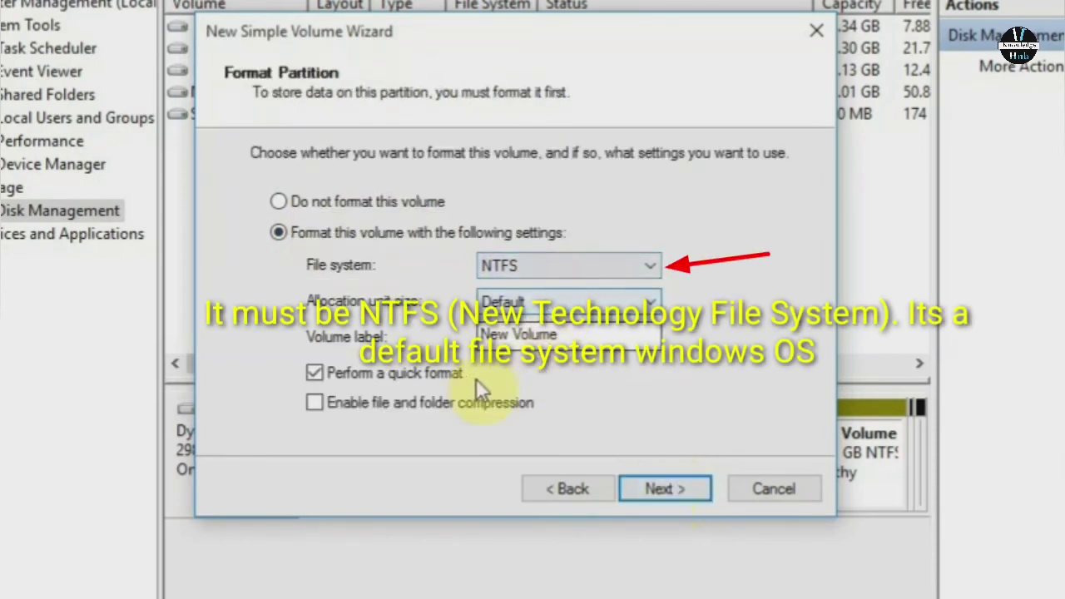
{"action": "left_click", "coordinate": [684, 488]}
{"action": "left_click", "coordinate": [683, 487]}
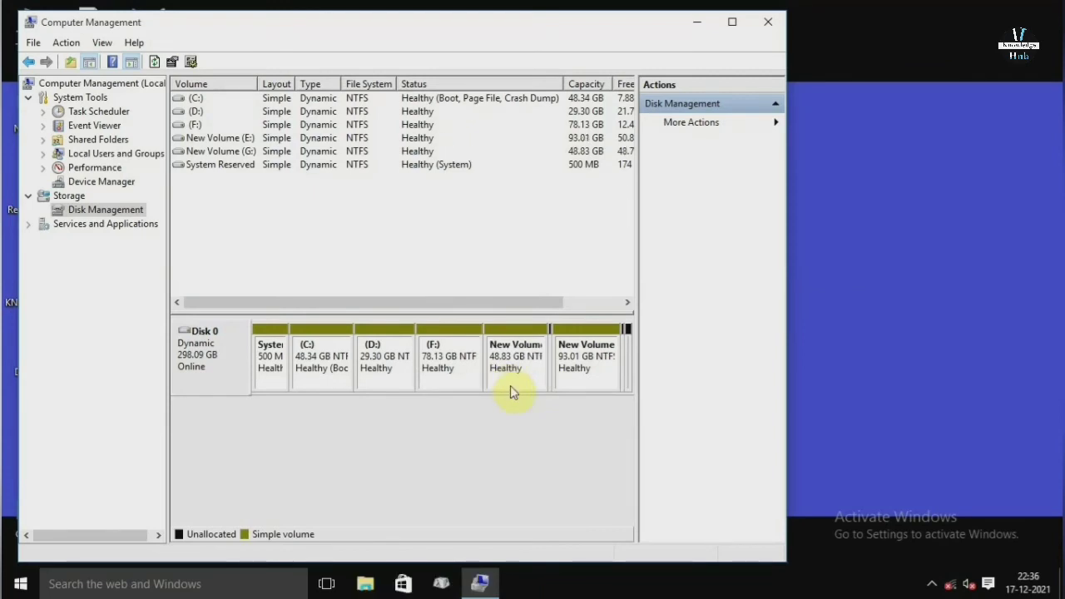
Step: Close Computer Management and inspect the contents of New Volume (G:) in This PC
{"action": "left_click", "coordinate": [513, 372]}
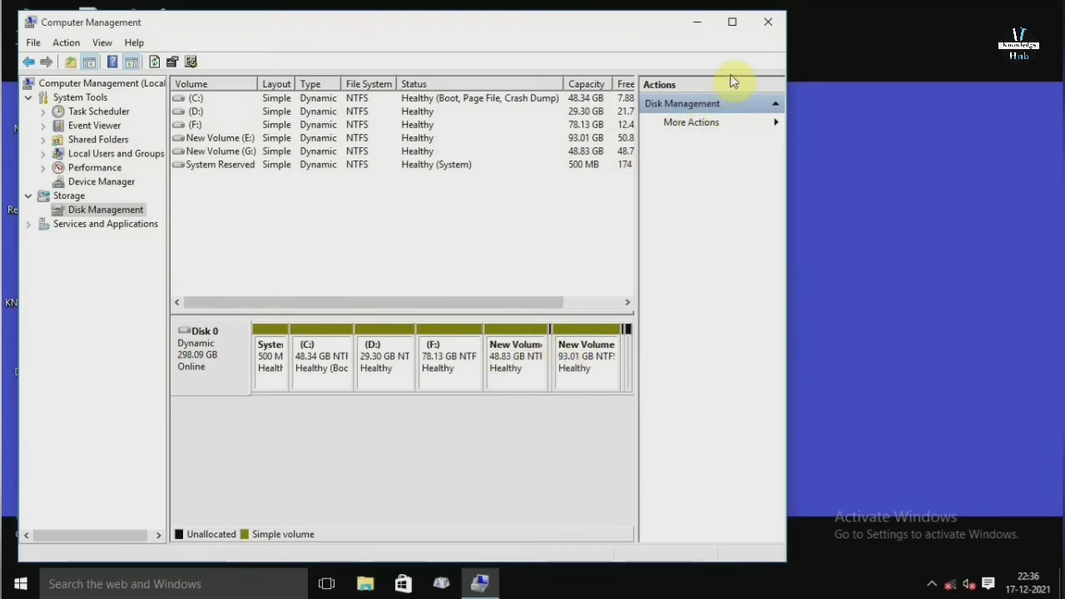
{"action": "left_click", "coordinate": [768, 22]}
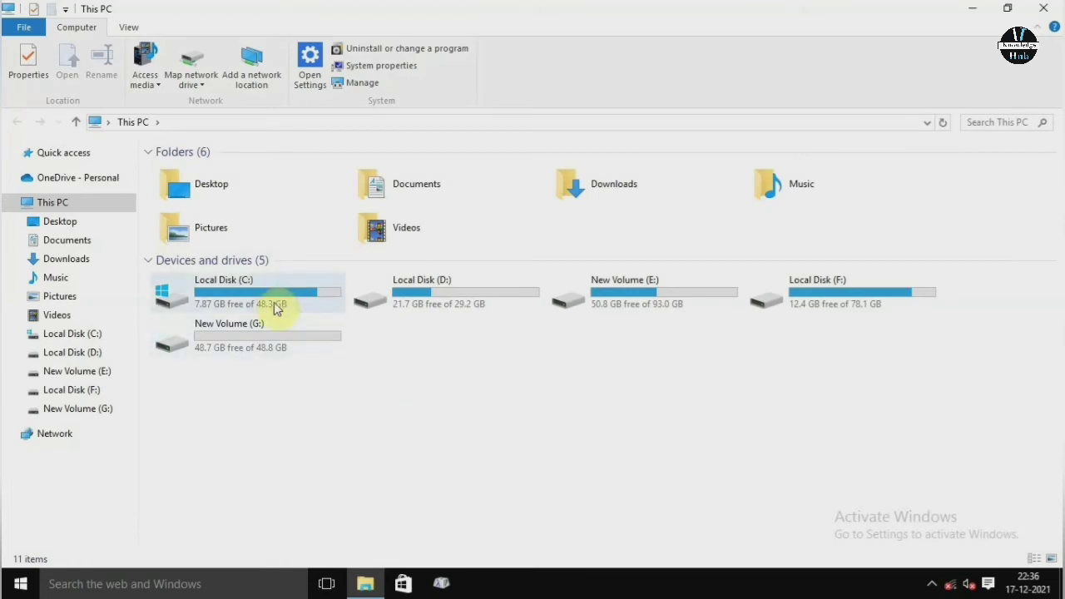
{"action": "left_click", "coordinate": [248, 342]}
{"action": "double_click", "coordinate": [248, 343]}
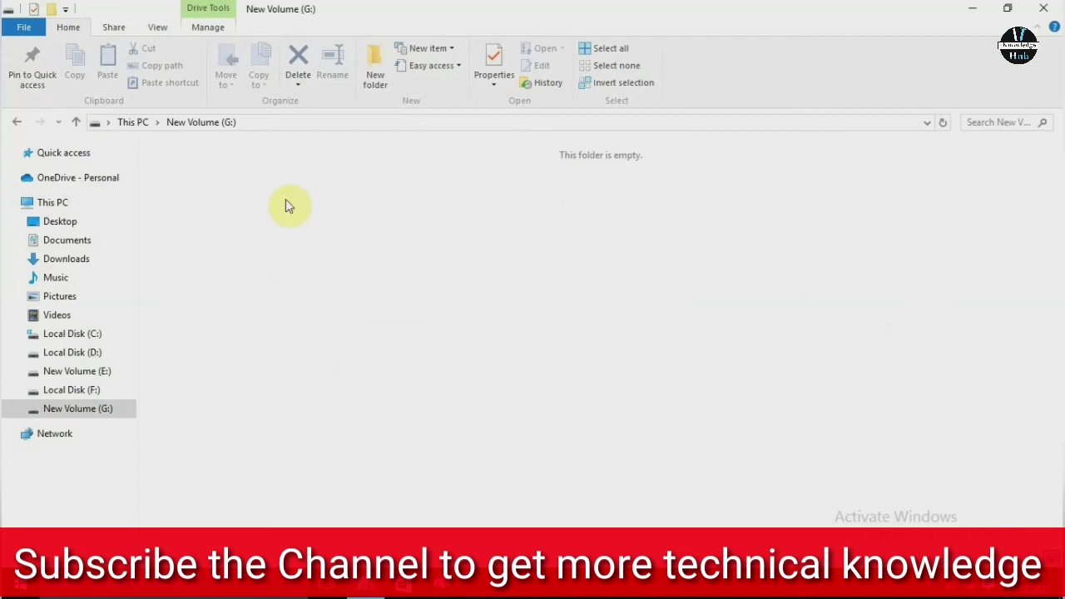
{"action": "left_click", "coordinate": [18, 123]}
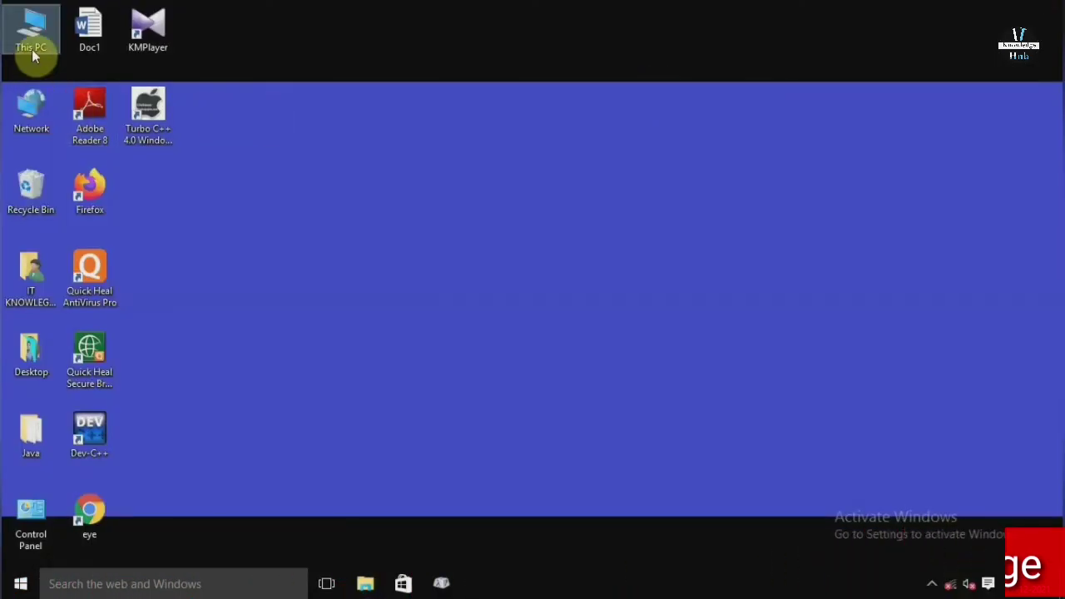
Step: Open Disk Management for this computer and delete the 48.83 GB New Volume (G:), accepting the loss of its data
{"action": "right_click", "coordinate": [25, 42]}
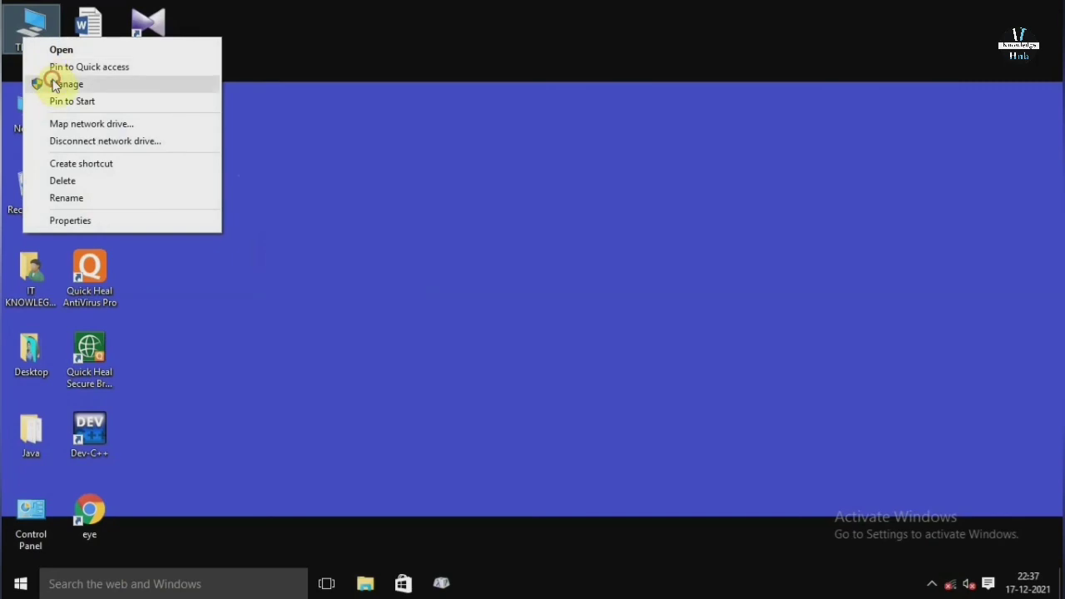
{"action": "left_click", "coordinate": [55, 83]}
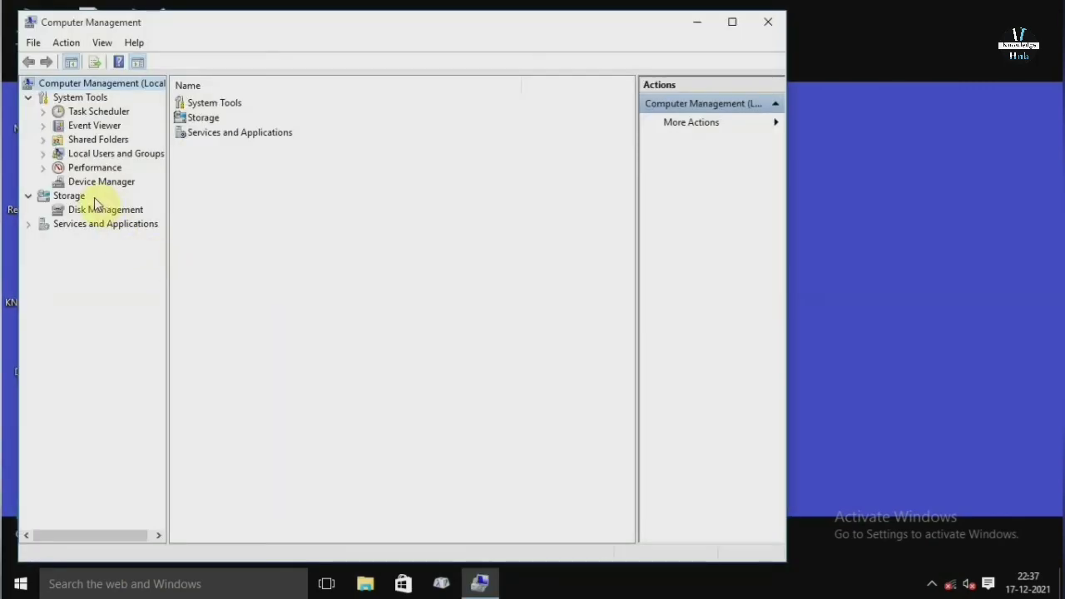
{"action": "left_click", "coordinate": [101, 210]}
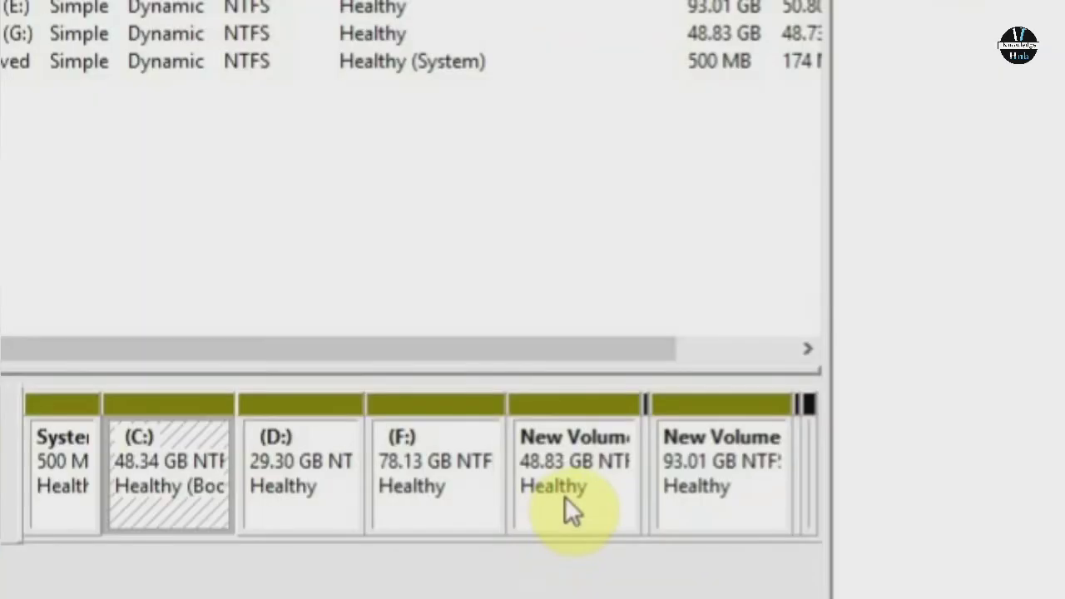
{"action": "right_click", "coordinate": [510, 380]}
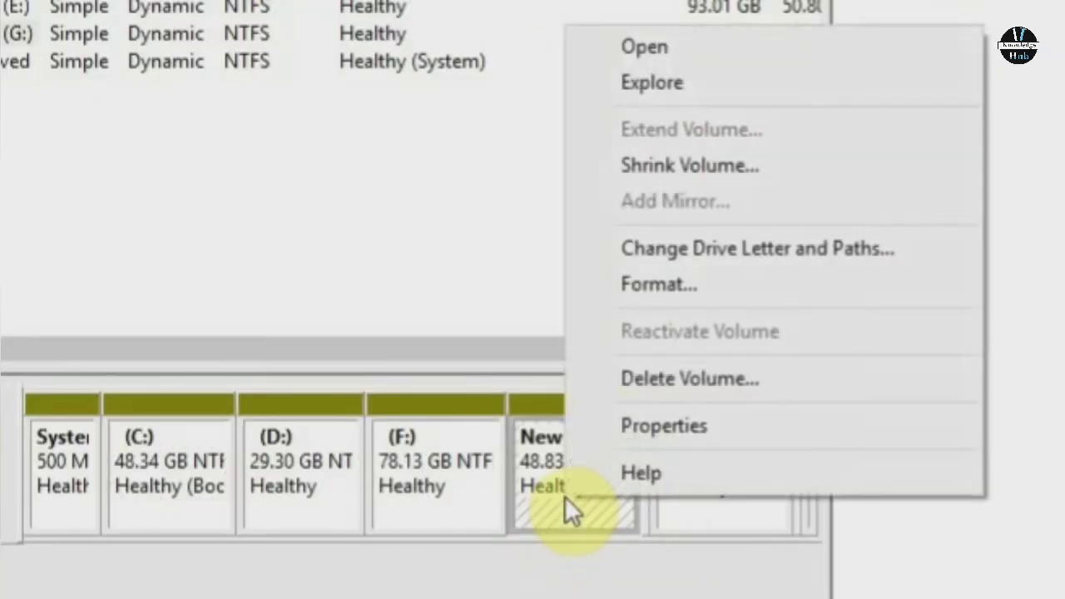
{"action": "left_click", "coordinate": [627, 381]}
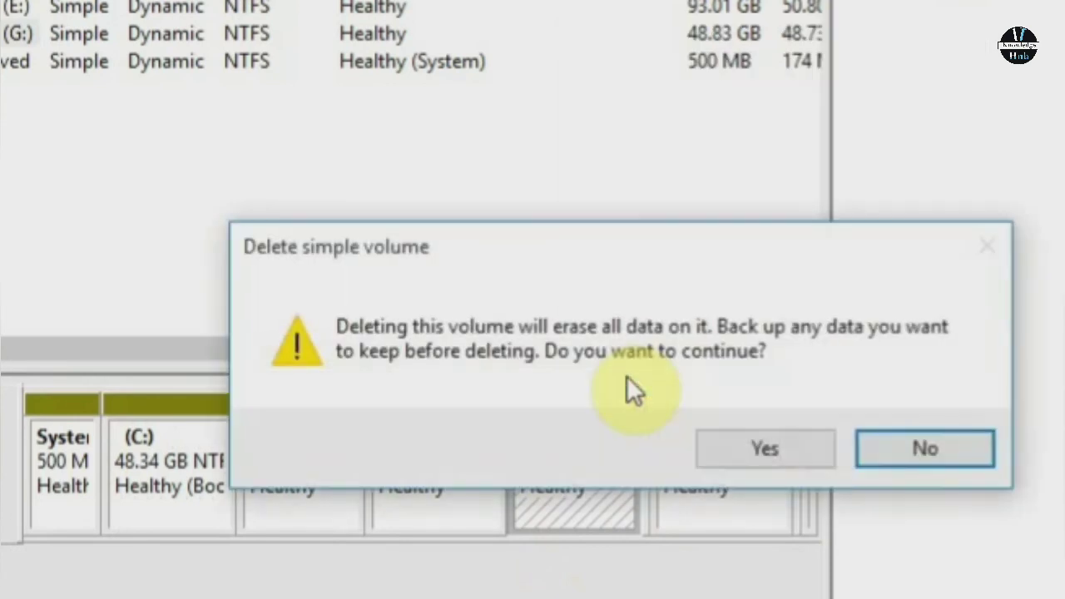
{"action": "left_click", "coordinate": [743, 459]}
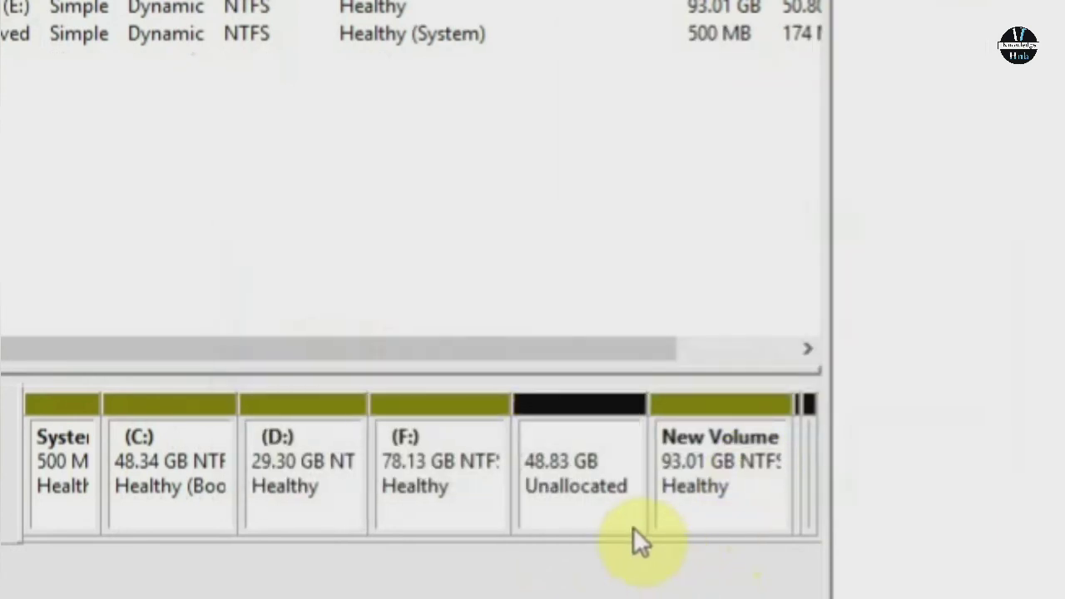
Step: Extend volume F: with the full 49999 MB of adjacent unallocated space on Disk 0
{"action": "right_click", "coordinate": [472, 505]}
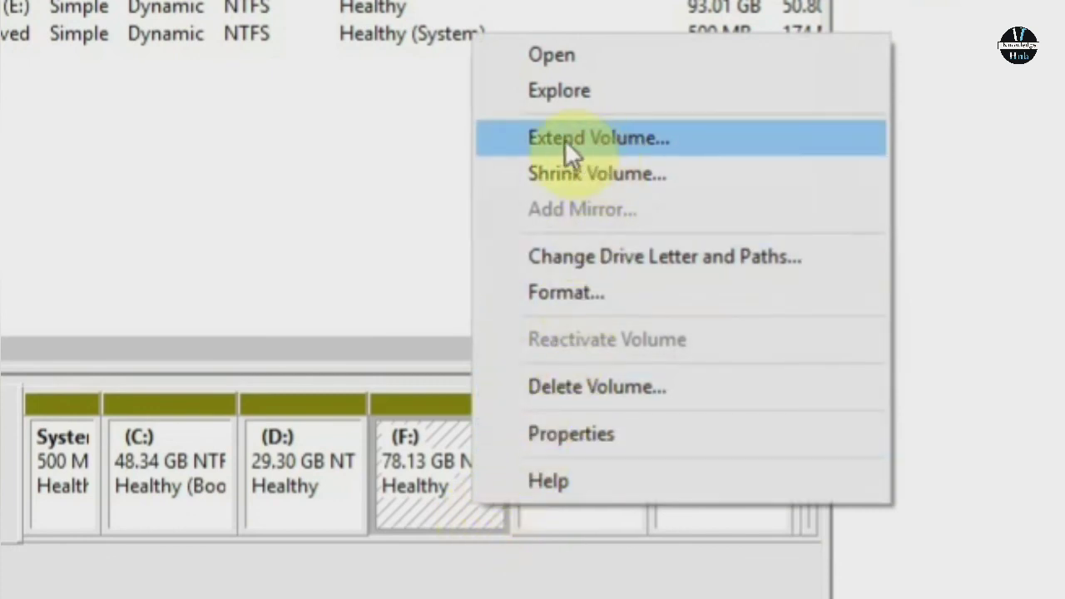
{"action": "left_click", "coordinate": [557, 528]}
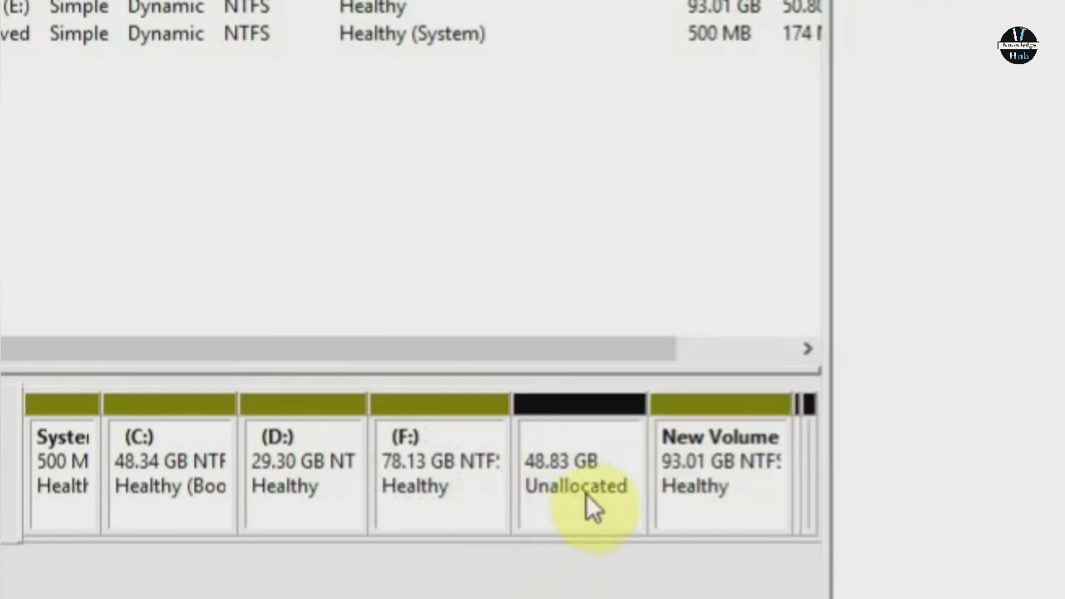
{"action": "left_click", "coordinate": [491, 497]}
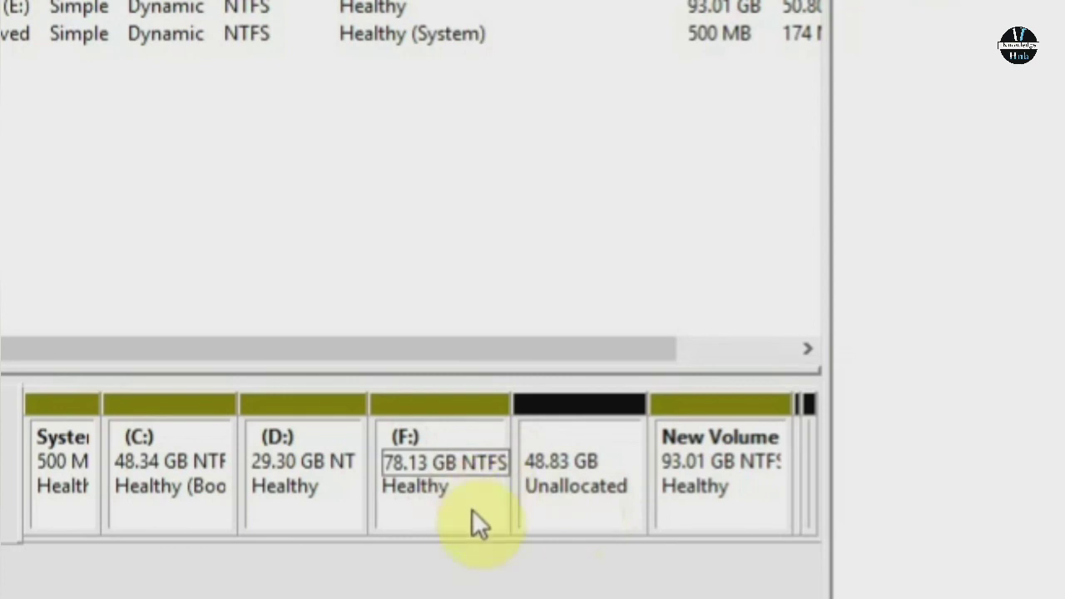
{"action": "right_click", "coordinate": [472, 509]}
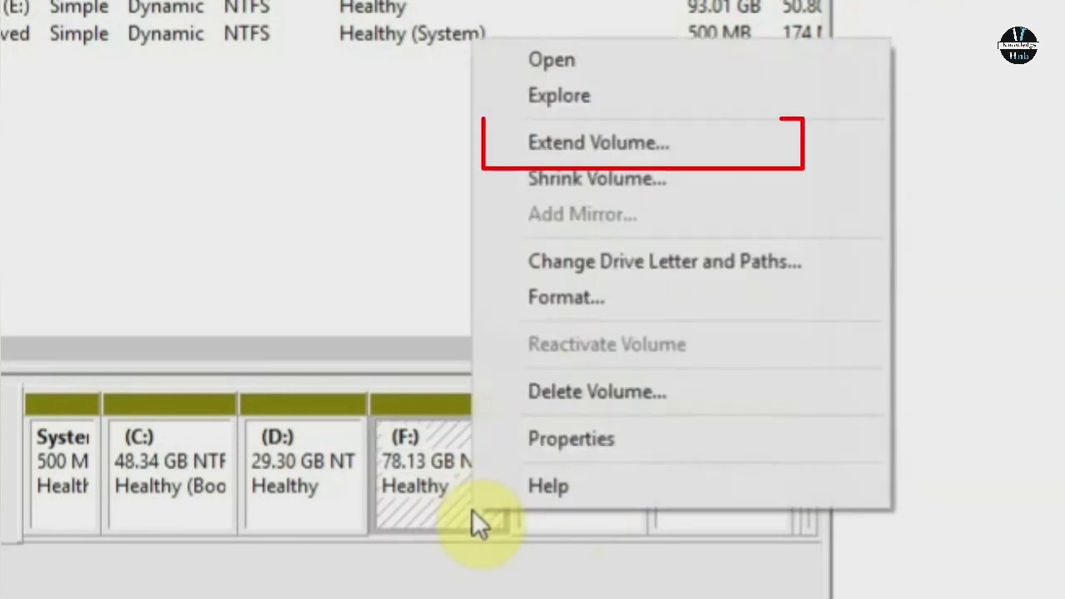
{"action": "left_click", "coordinate": [565, 160]}
{"action": "left_click", "coordinate": [708, 554]}
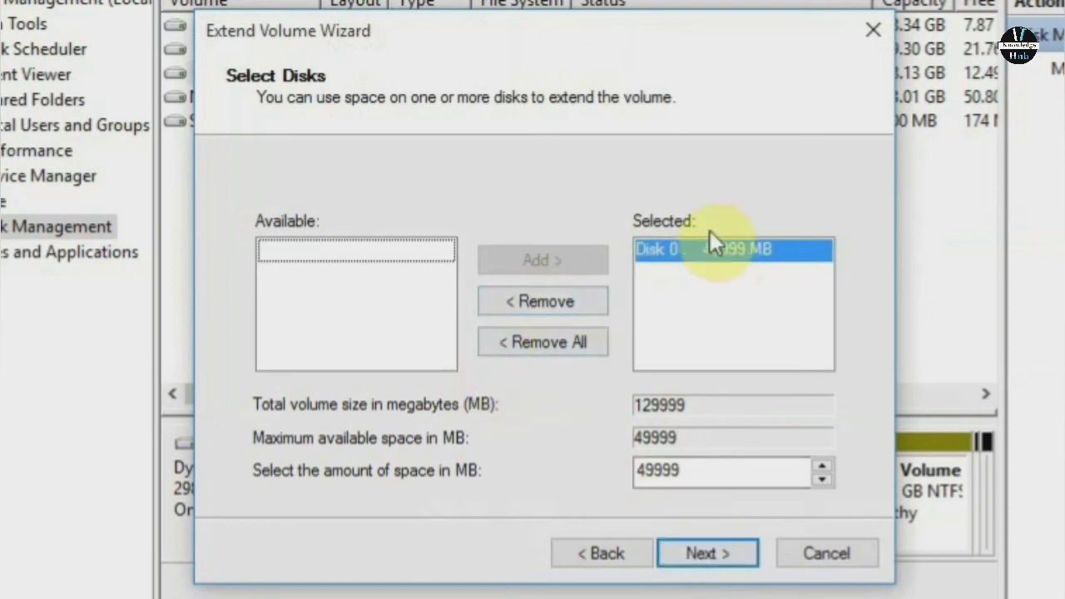
{"action": "left_click", "coordinate": [694, 555]}
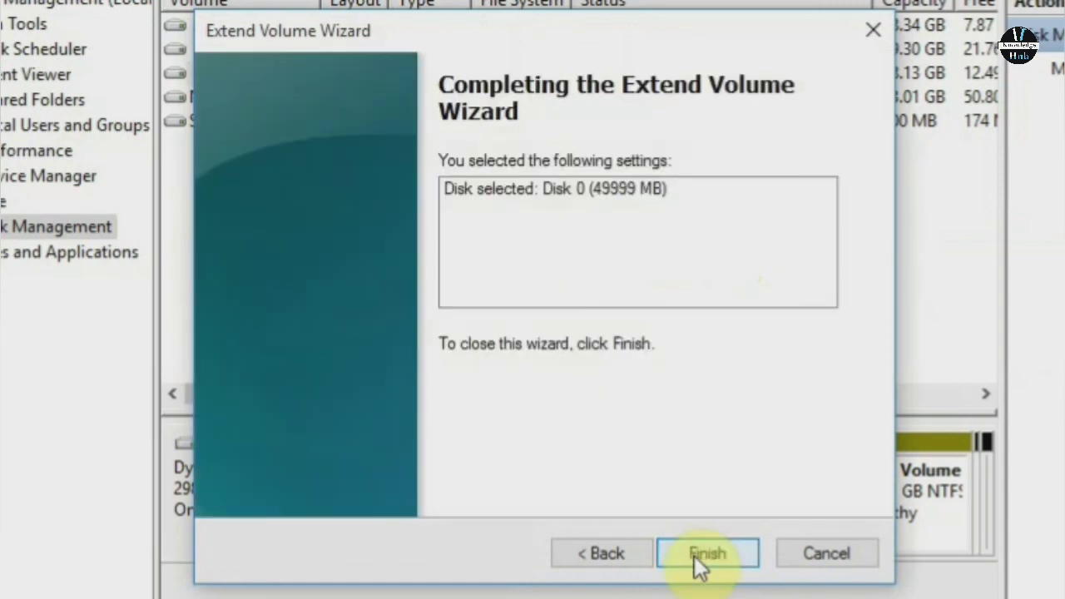
{"action": "left_click", "coordinate": [707, 554]}
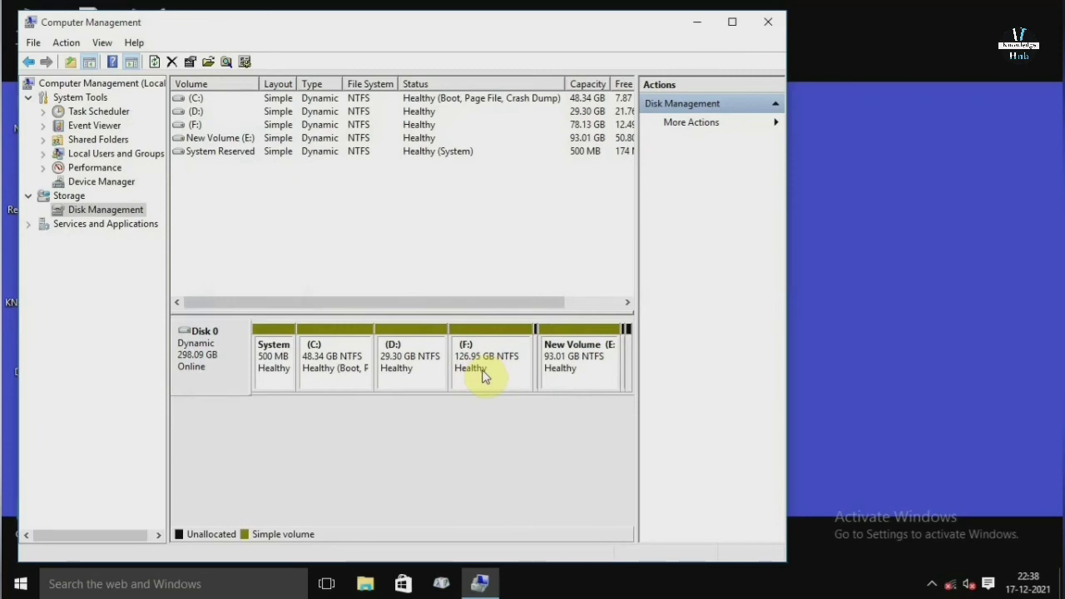
Step: Close Computer Management and check the list of drives in This PC
{"action": "left_click", "coordinate": [768, 22]}
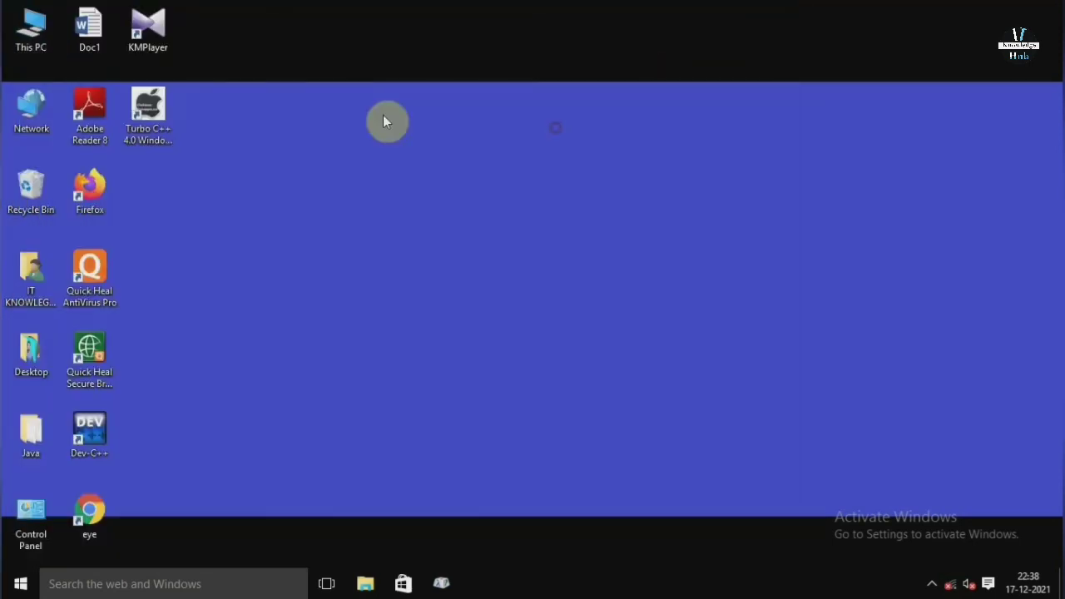
{"action": "double_click", "coordinate": [54, 40]}
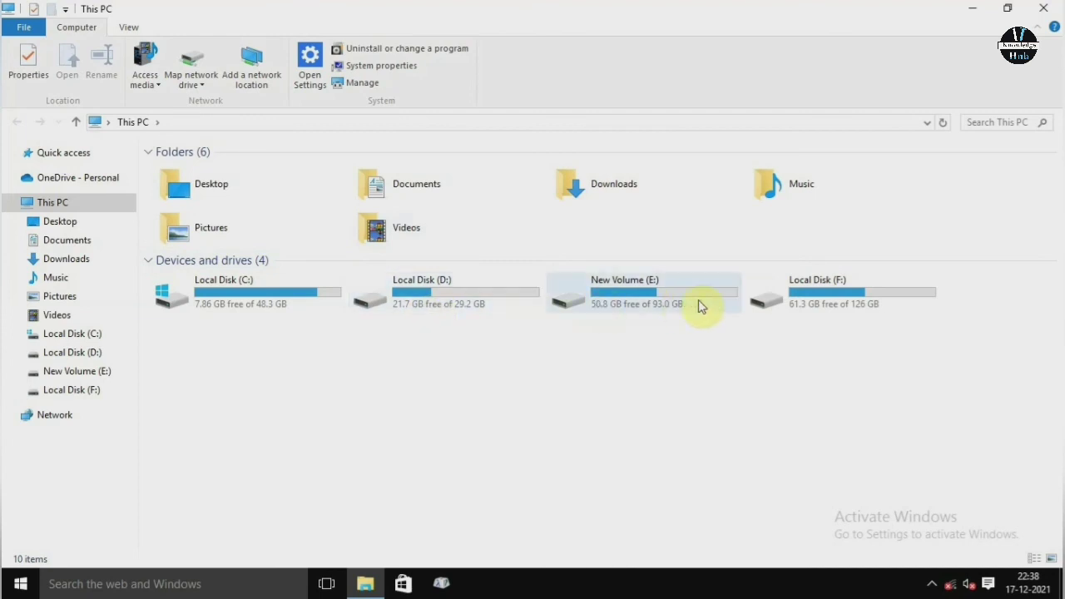